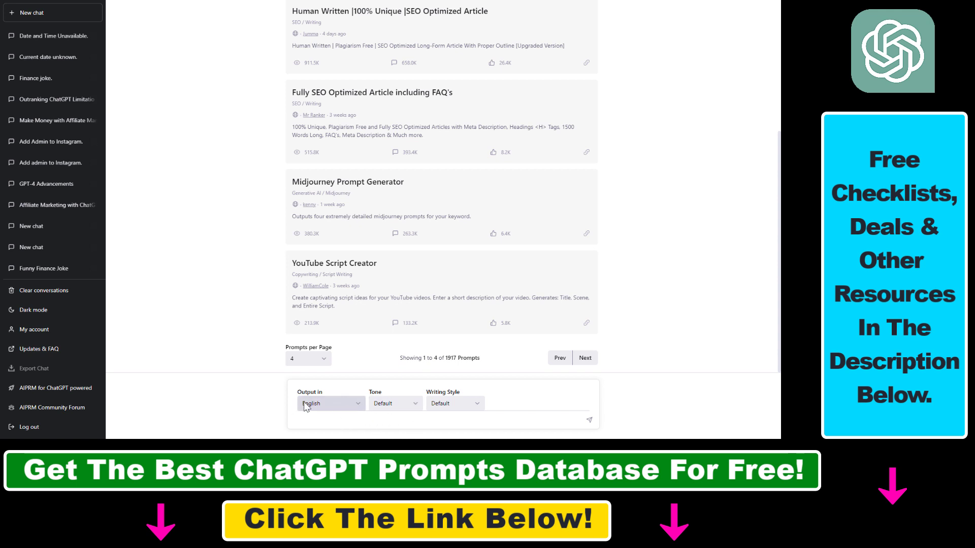
Step: Browse the output language list and keep English as the output language
click(338, 410)
scroll(335, 277, down, 3)
scroll(333, 283, down, 3)
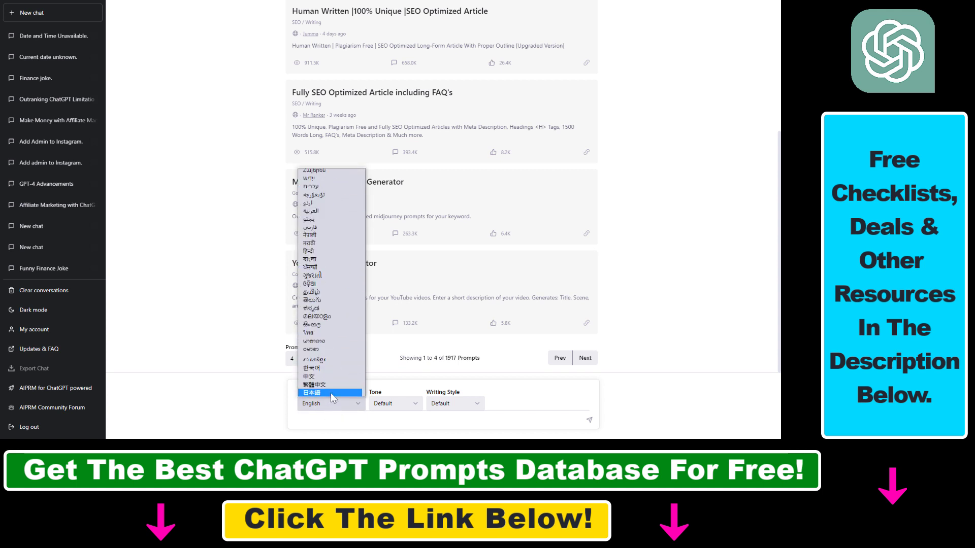
scroll(331, 392, up, 10)
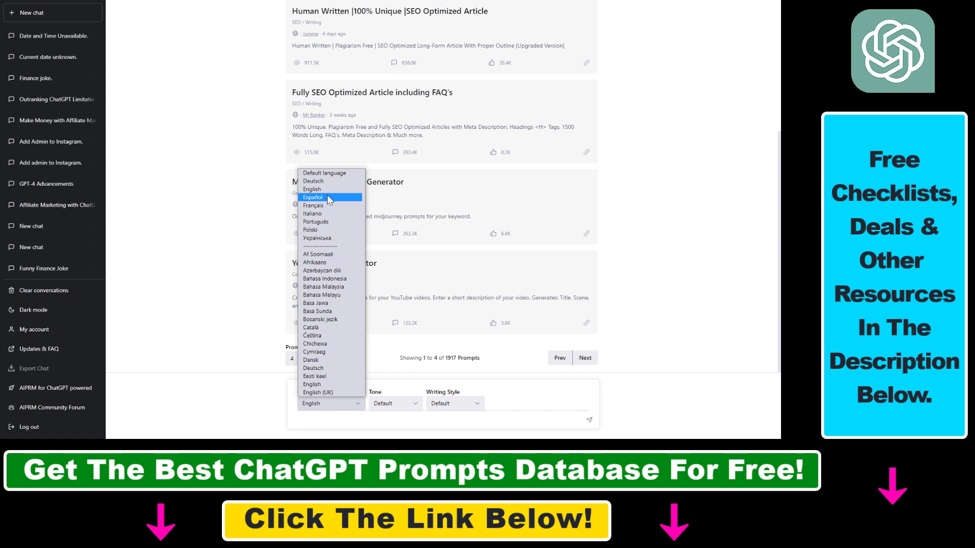
click(232, 255)
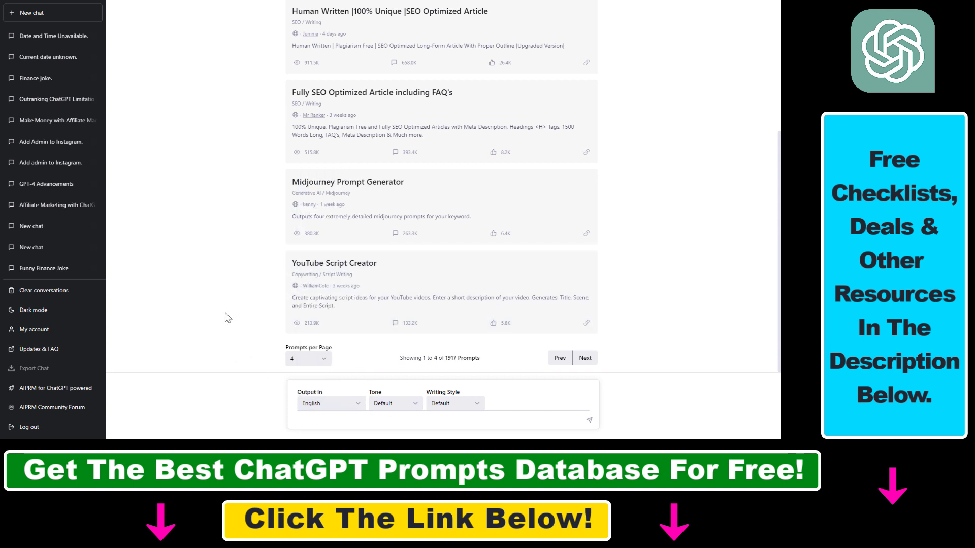
click(414, 417)
text(Wirete me a blog post on how to make money with affi)
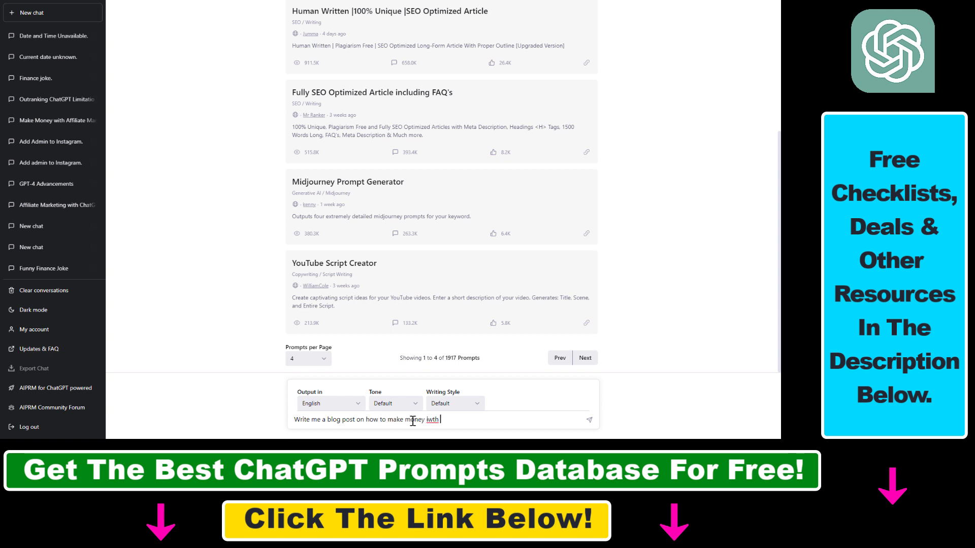
text(liate)
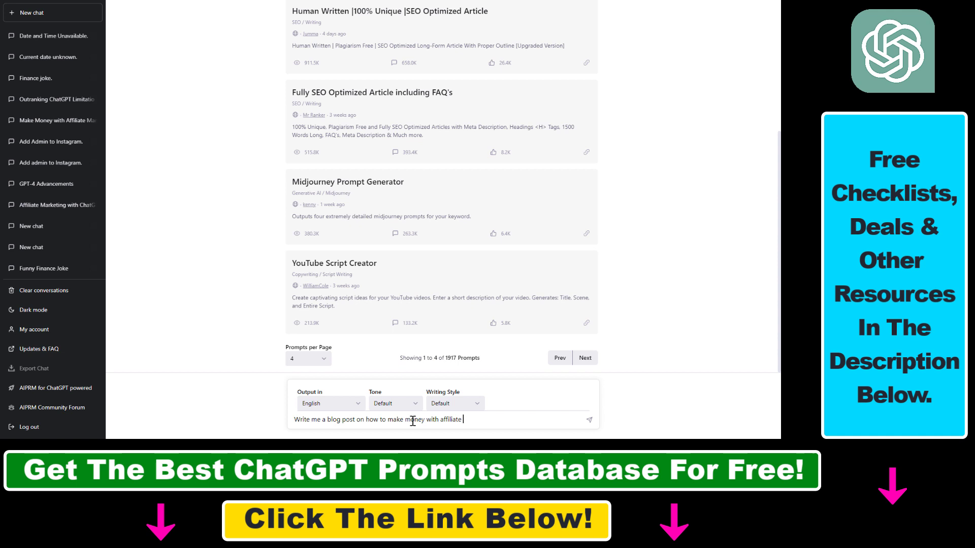
text( markeitng)
Step: Switch output to Deutsch and send the affiliate marketing blog post prompt
click(327, 403)
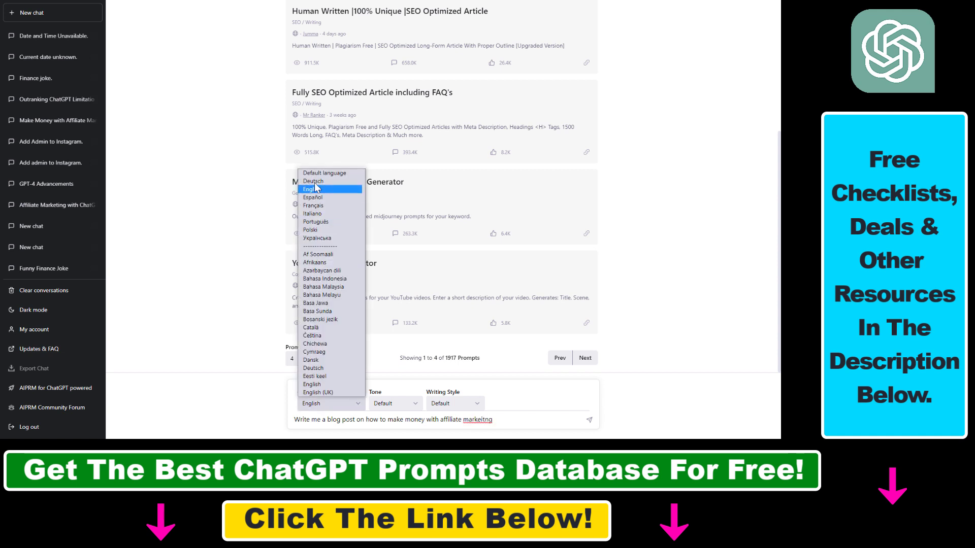
click(316, 189)
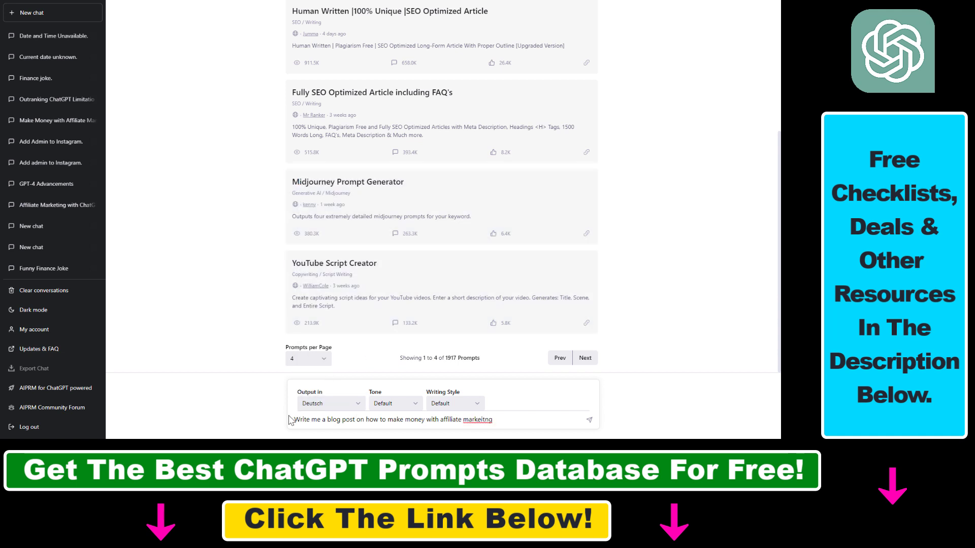
drag(290, 420, 503, 423)
click(504, 423)
click(588, 420)
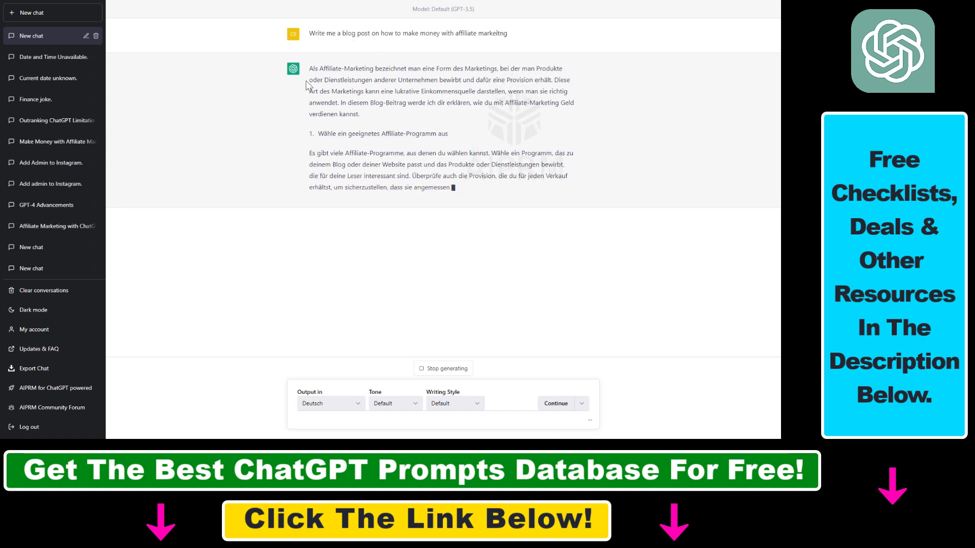
drag(315, 80, 446, 128)
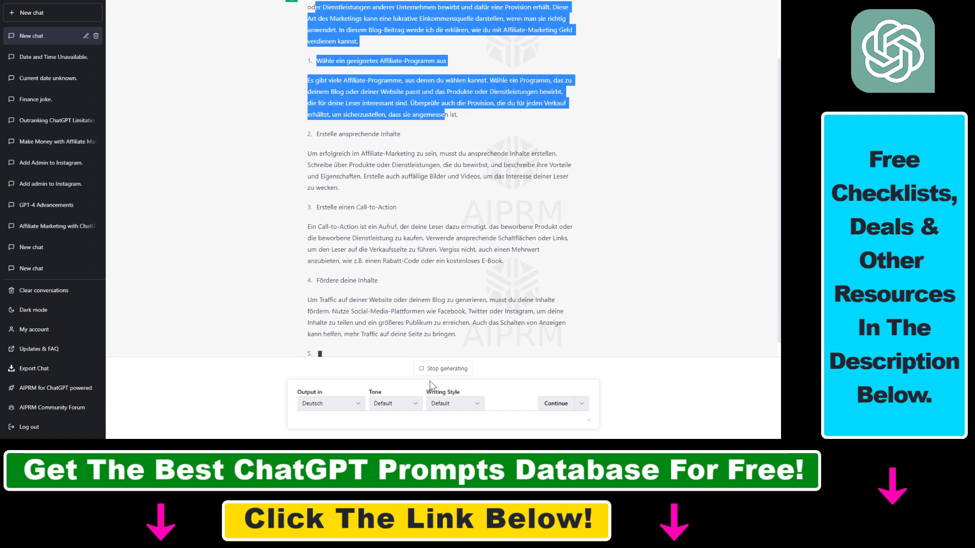
drag(521, 236, 520, 229)
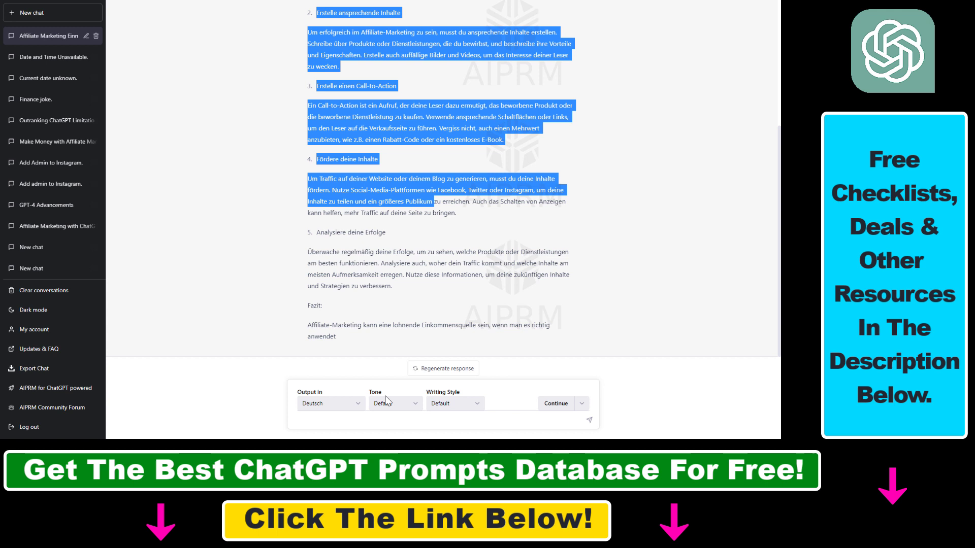
Step: Set output to Español and request a Rewrite of the German post
click(345, 406)
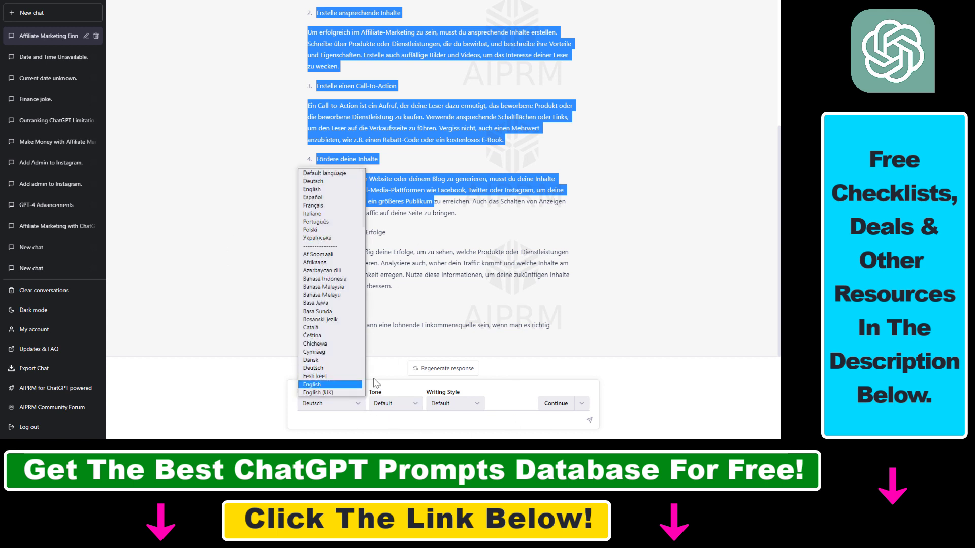
click(325, 199)
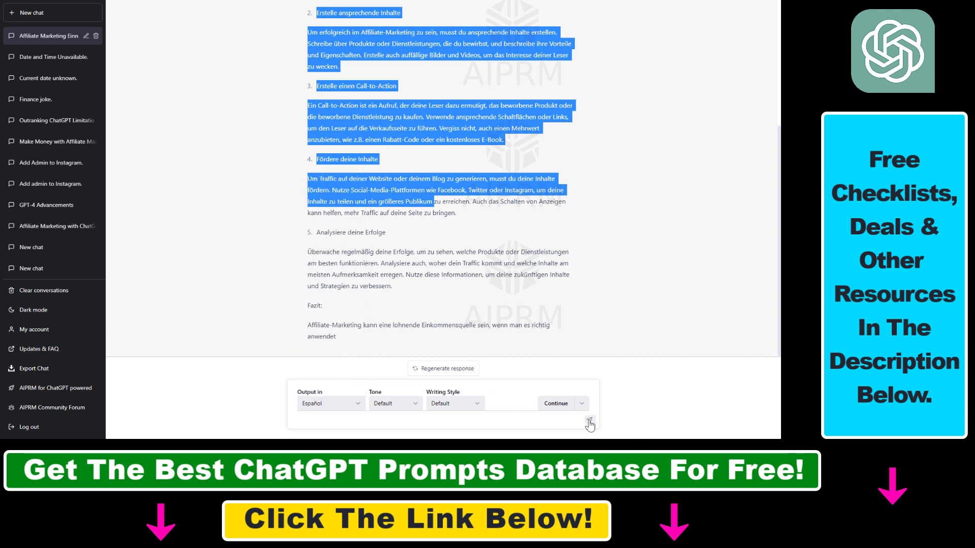
click(580, 403)
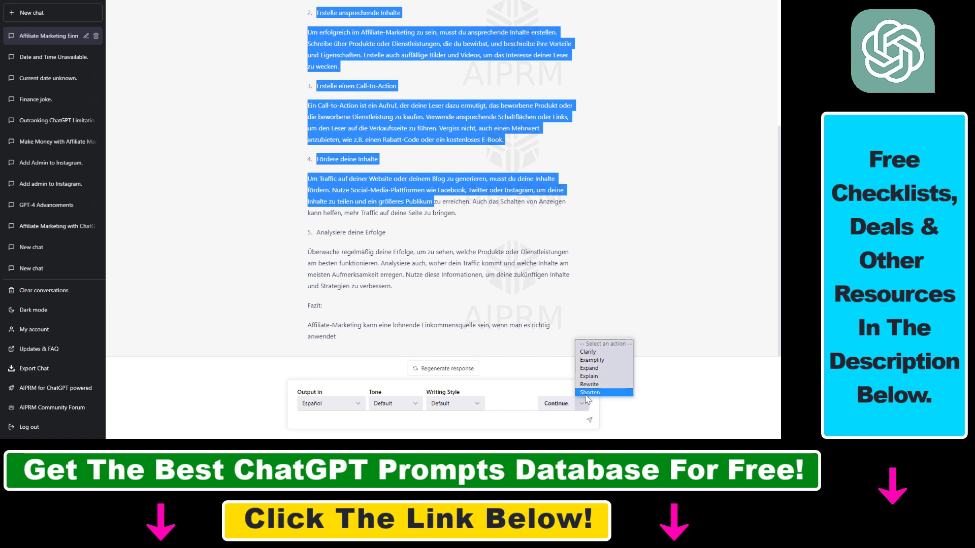
click(592, 386)
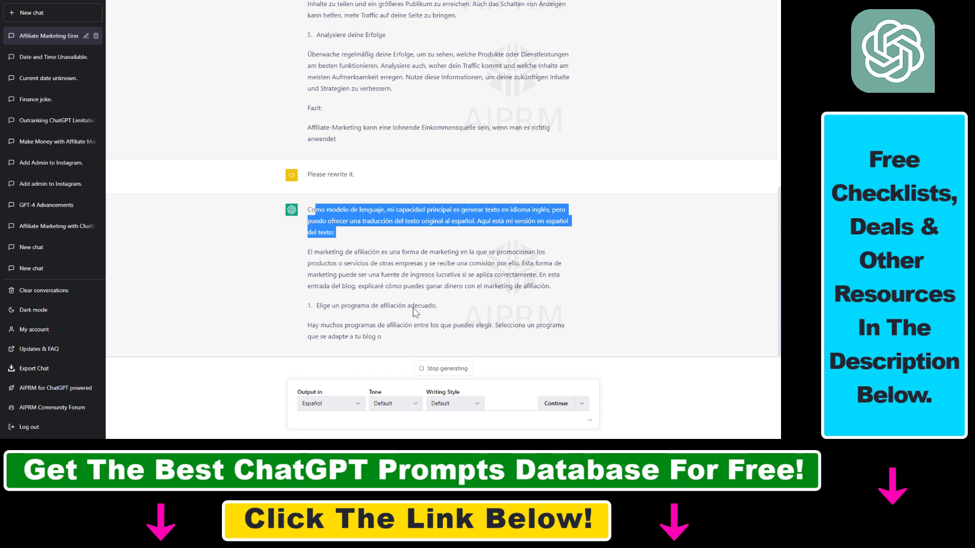
scroll(323, 112, up, 5)
scroll(417, 312, down, 5)
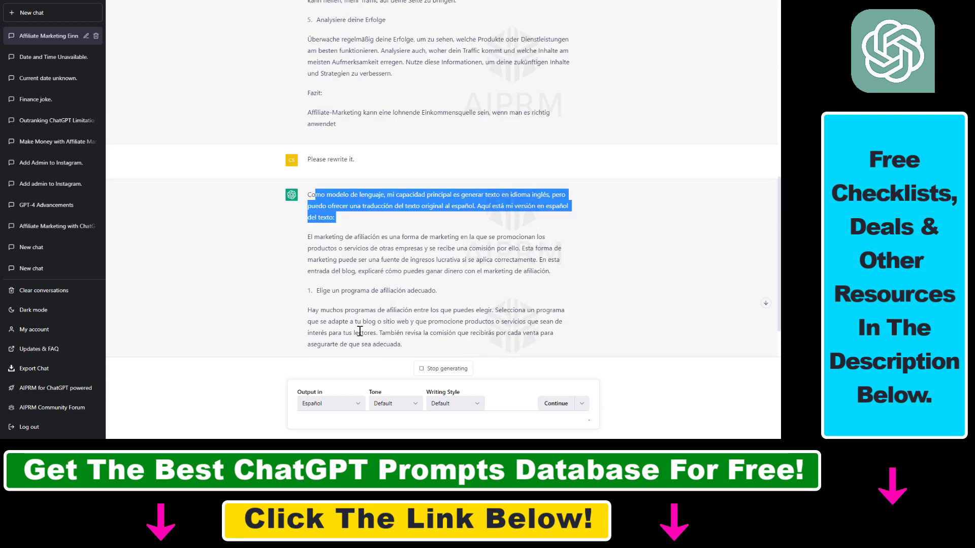
scroll(359, 331, down, 3)
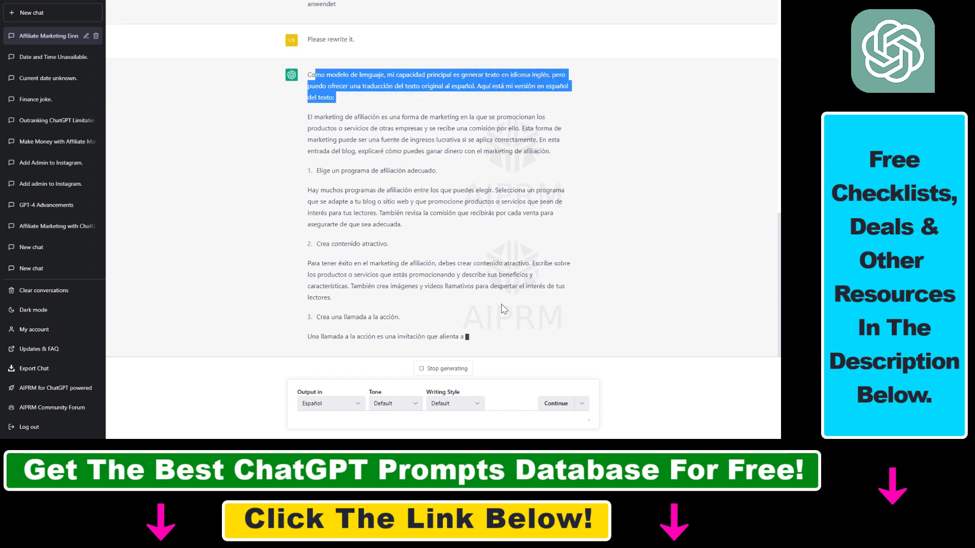